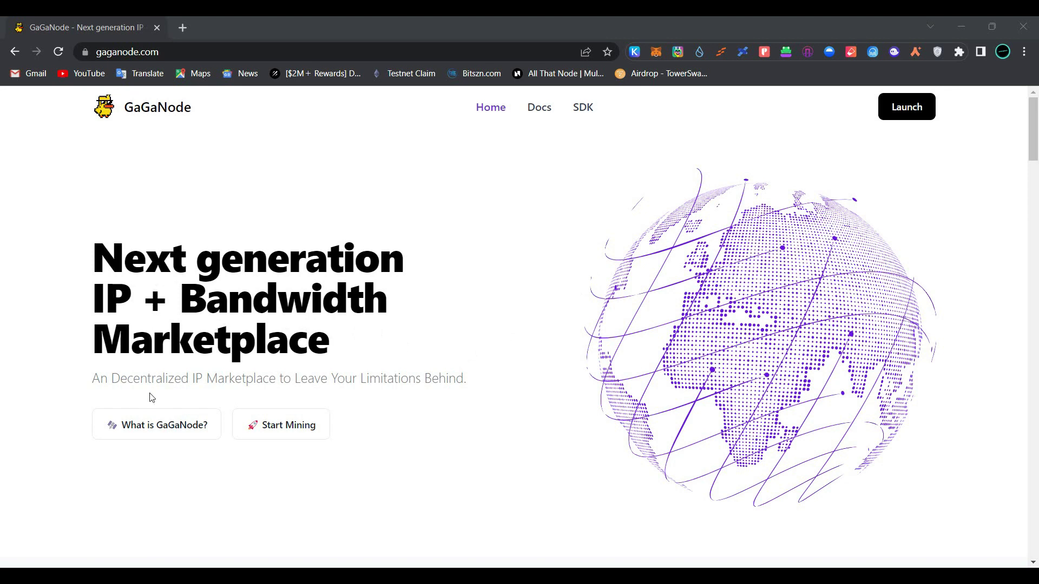
pyautogui.scroll(-2, 227, 370)
pyautogui.scroll(-5, 226, 370)
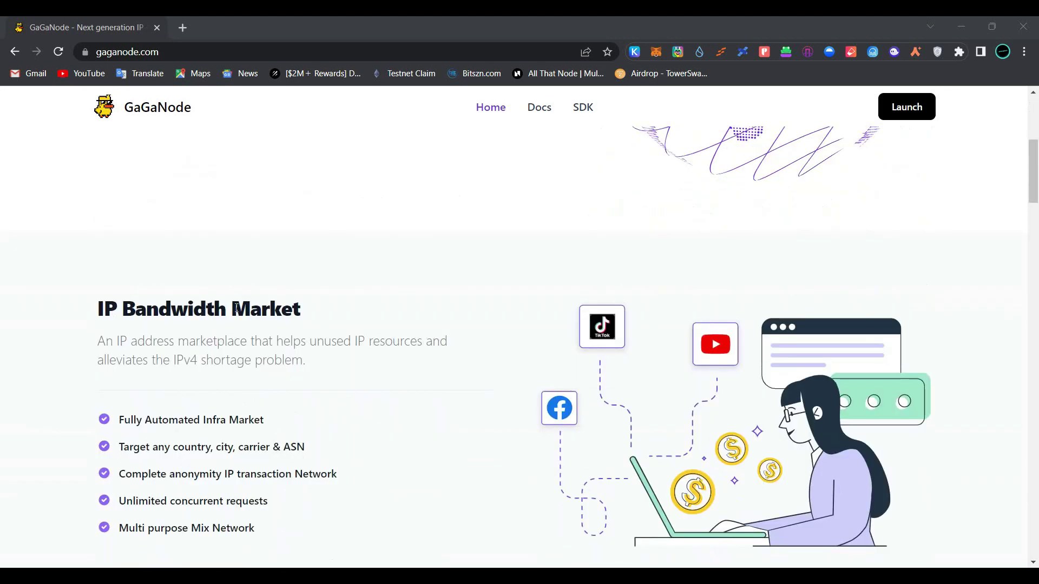
pyautogui.scroll(-2, 246, 313)
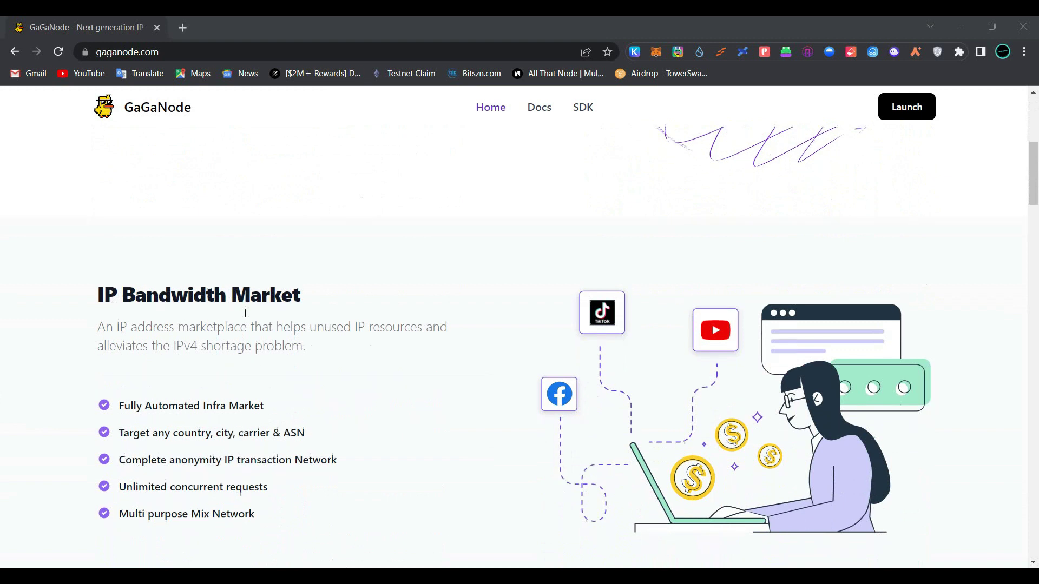
pyautogui.scroll(-3, 282, 383)
pyautogui.scroll(-4, 282, 383)
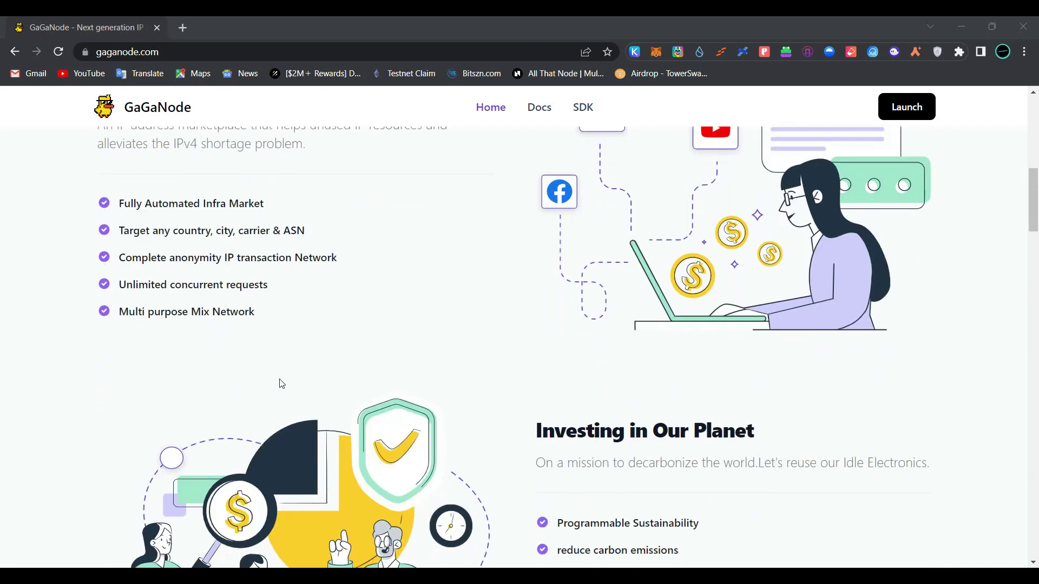
pyautogui.scroll(-4, 282, 383)
pyautogui.scroll(-3, 497, 400)
pyautogui.scroll(-3, 497, 399)
pyautogui.scroll(-3, 497, 399)
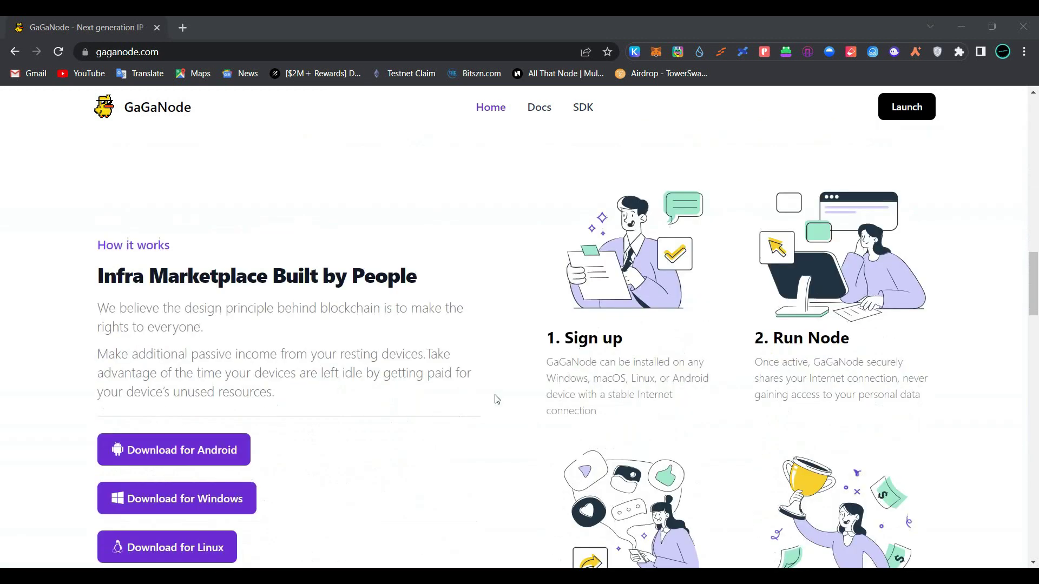
pyautogui.scroll(-2, 397, 419)
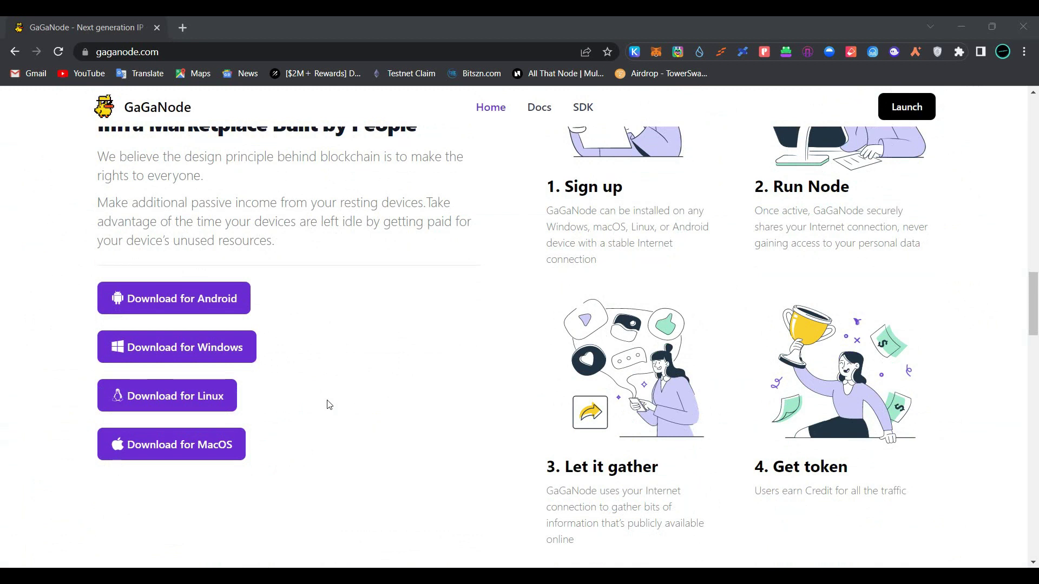
# - Open the Windows instructions, check My account, then return to the Install & Run page
pyautogui.click(231, 350)
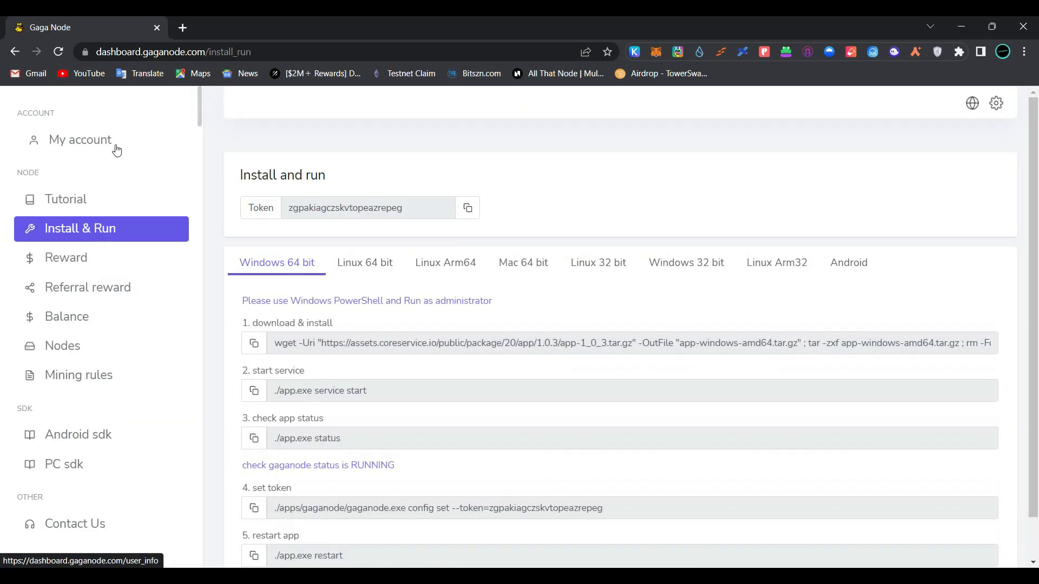
pyautogui.click(116, 149)
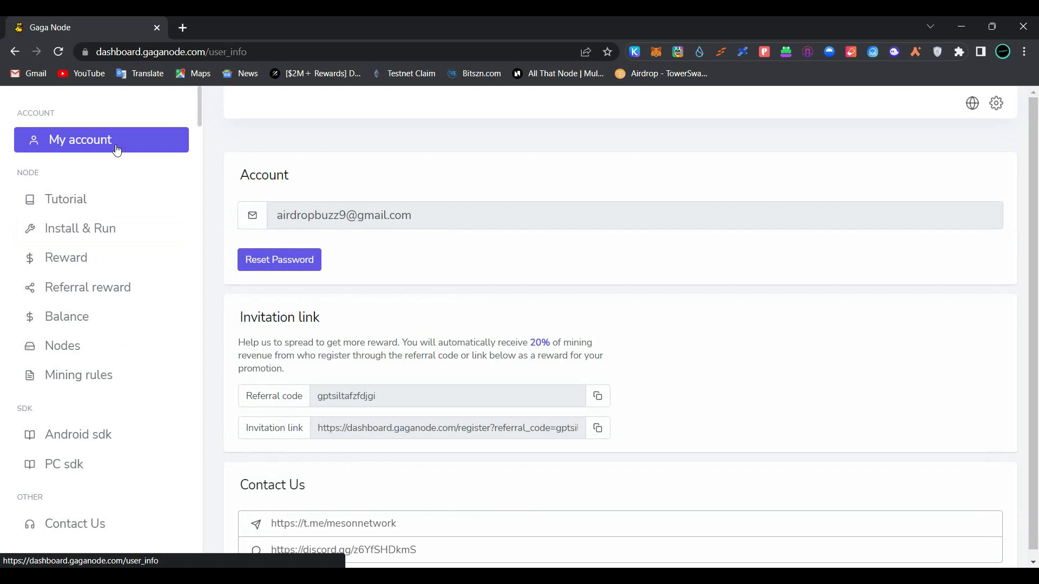
pyautogui.scroll(-1, 319, 300)
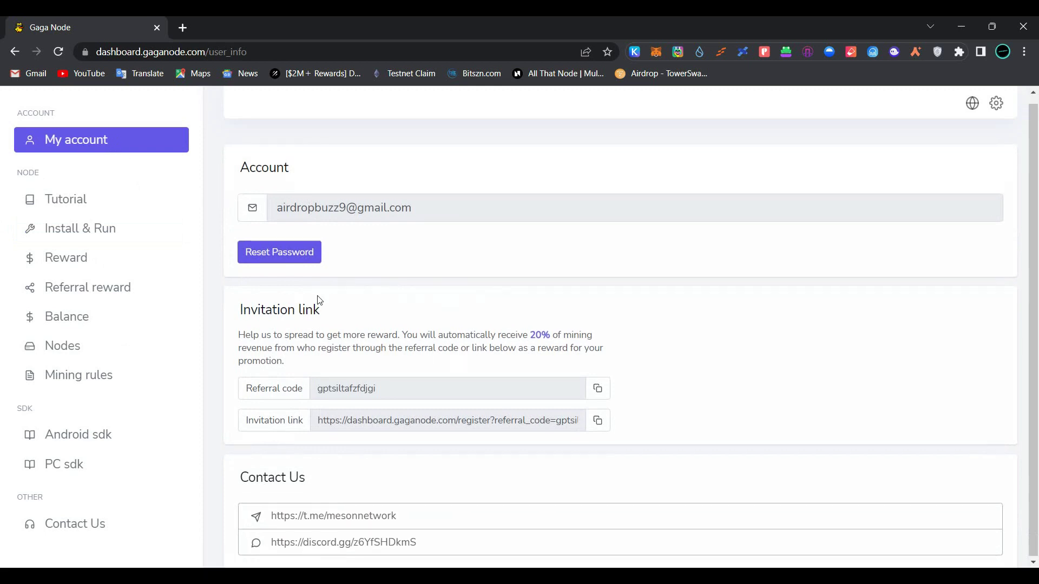
pyautogui.scroll(1, 319, 300)
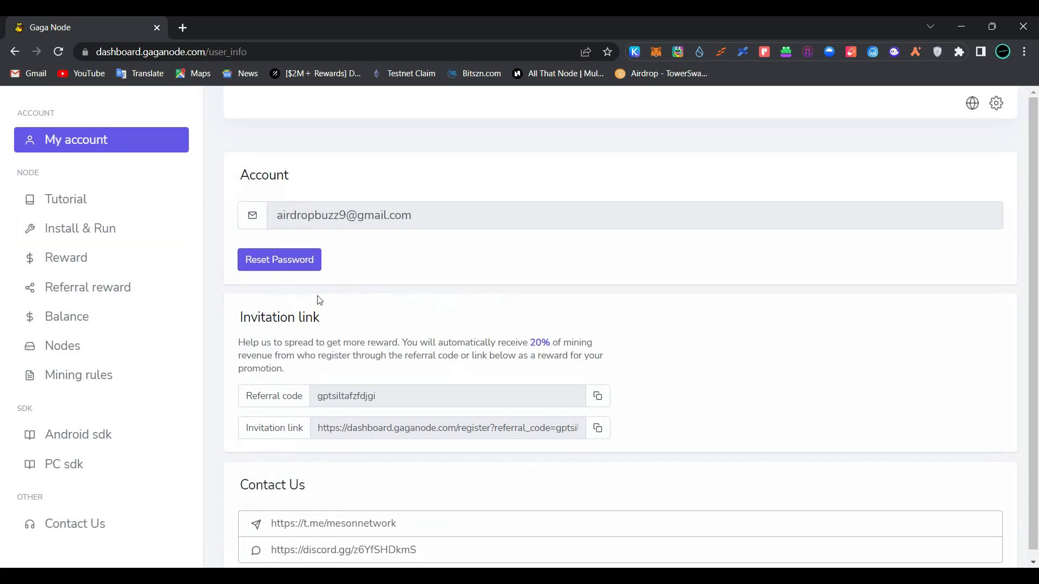
pyautogui.click(90, 234)
pyautogui.scroll(-1, 276, 268)
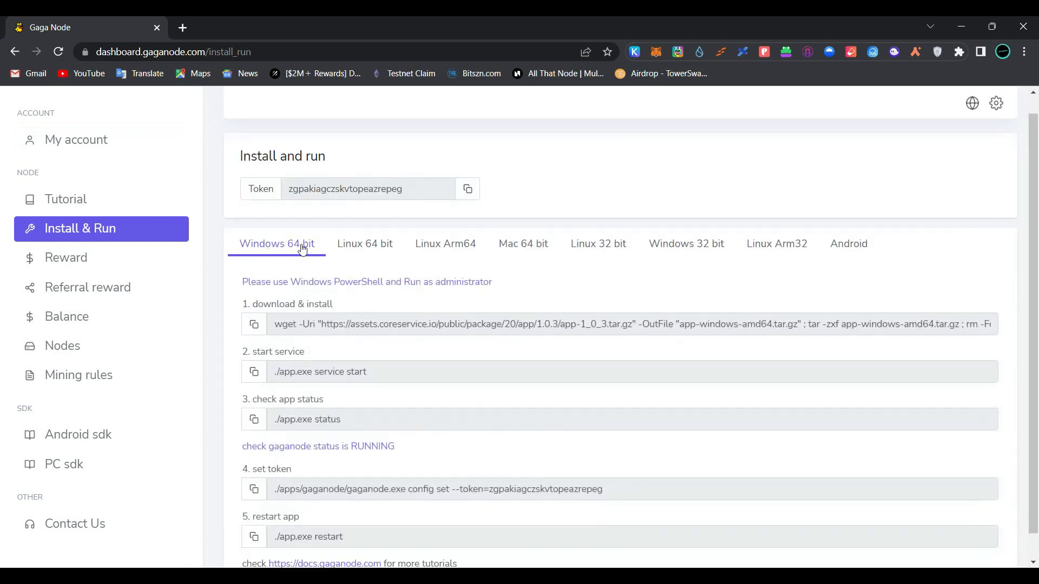
pyautogui.scroll(-1, 297, 259)
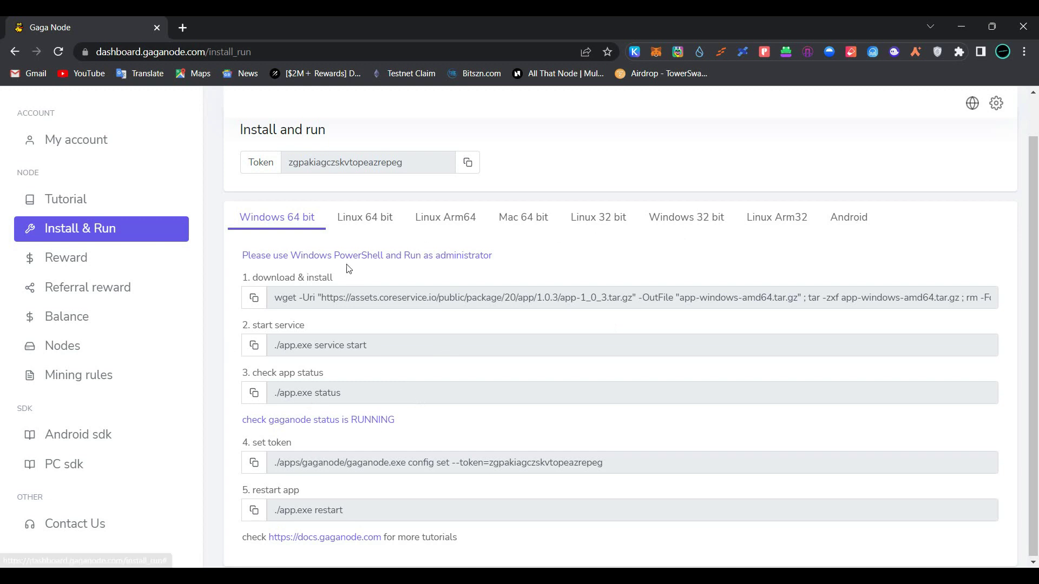
# - Look over the Android setup tab, then switch back to the Windows 64 bit instructions
pyautogui.click(842, 221)
pyautogui.scroll(-1, 546, 364)
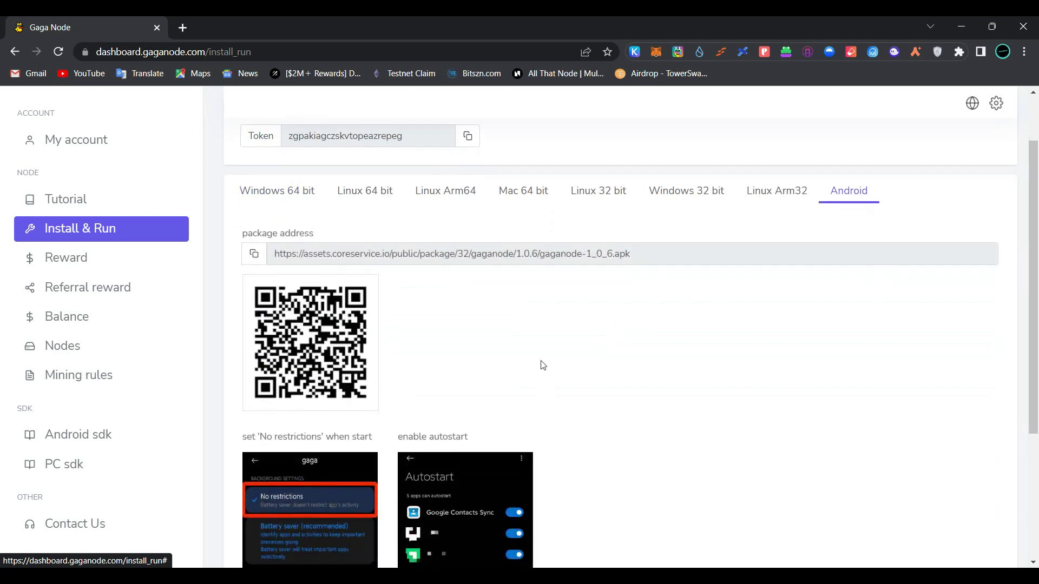
pyautogui.scroll(-2, 543, 365)
pyautogui.scroll(-2, 542, 365)
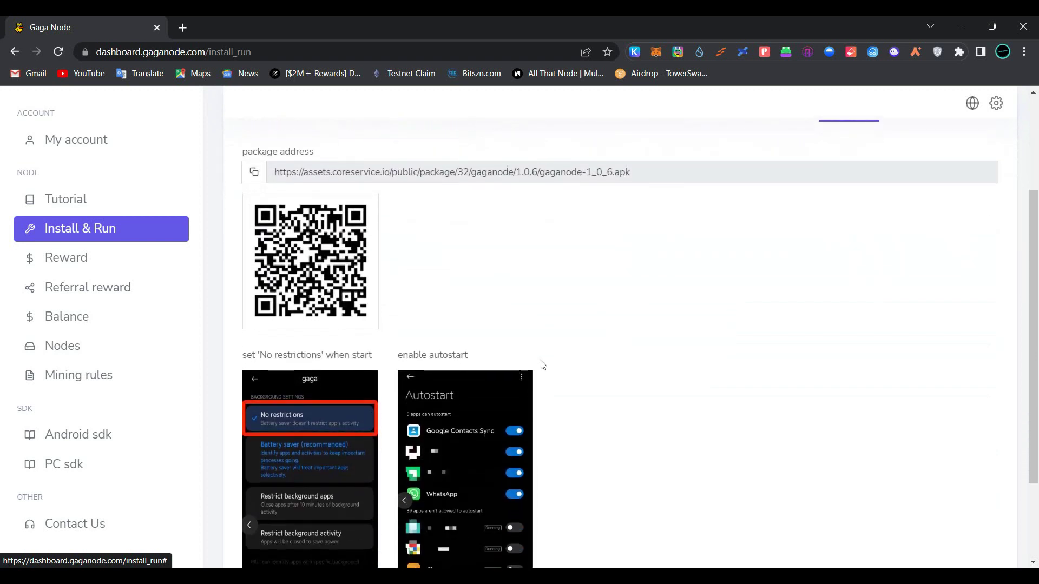
pyautogui.scroll(-2, 542, 365)
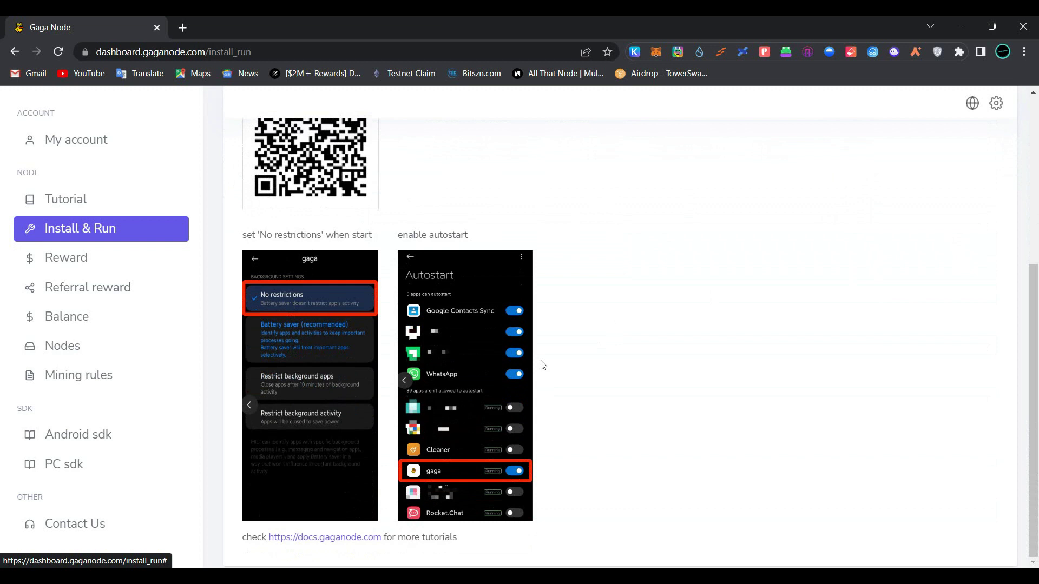
pyautogui.scroll(5, 543, 365)
pyautogui.click(269, 264)
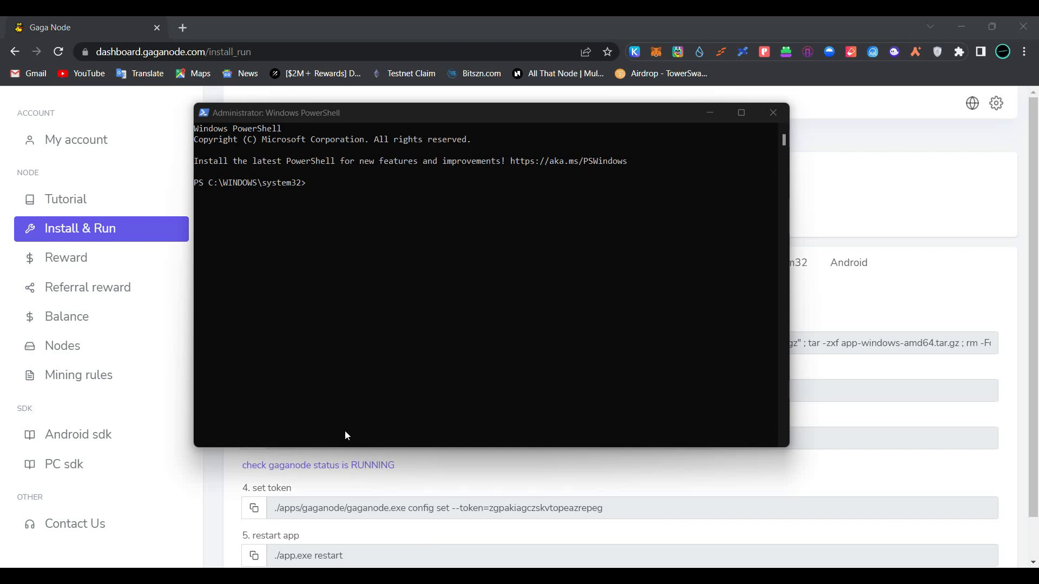
# - Paste the copied wget download-and-install command into PowerShell and run it
pyautogui.click(402, 490)
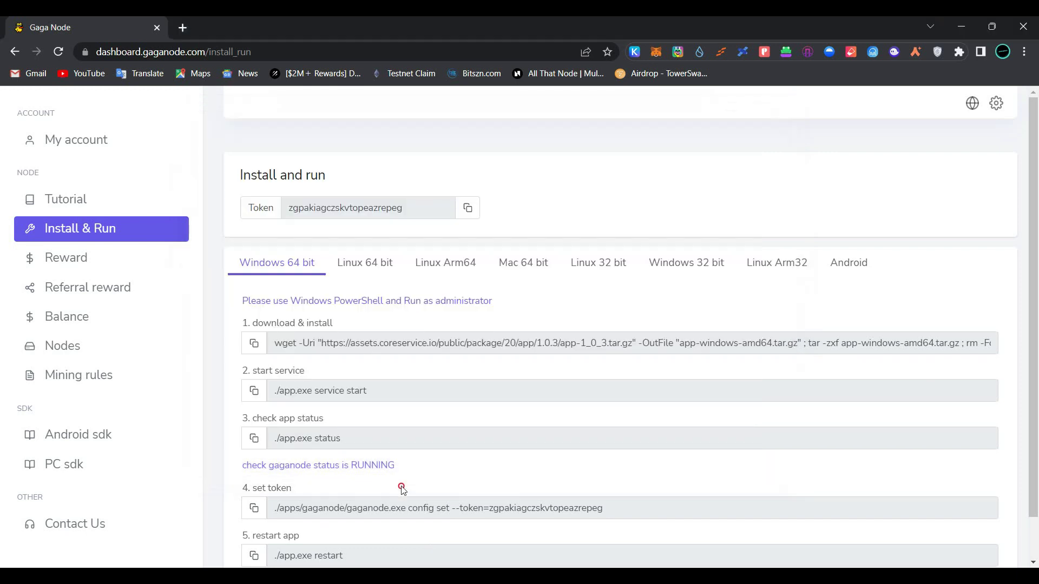
pyautogui.click(255, 343)
pyautogui.click(254, 342)
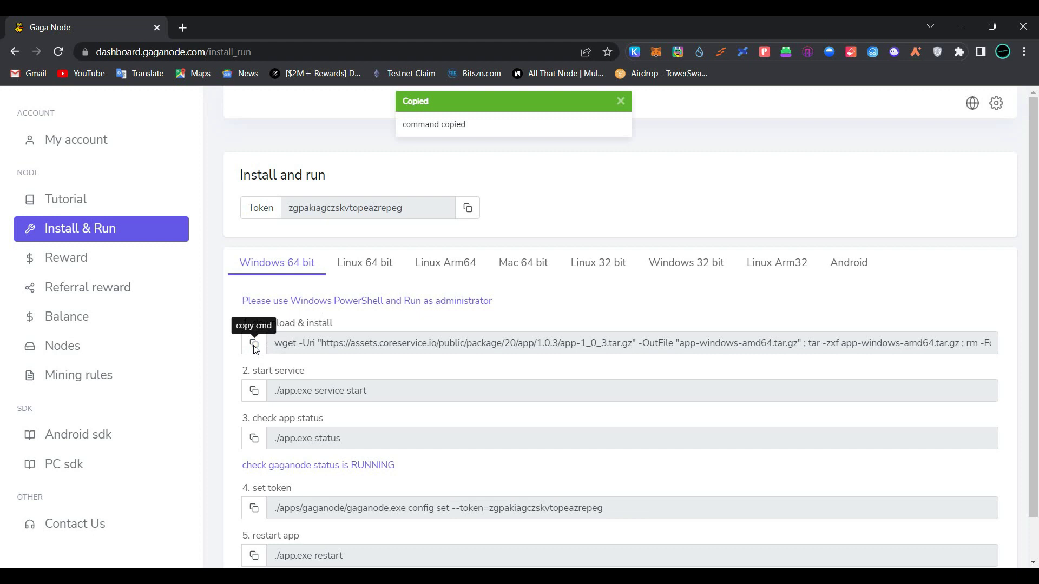
pyautogui.hotkey('alt', 'Tab')
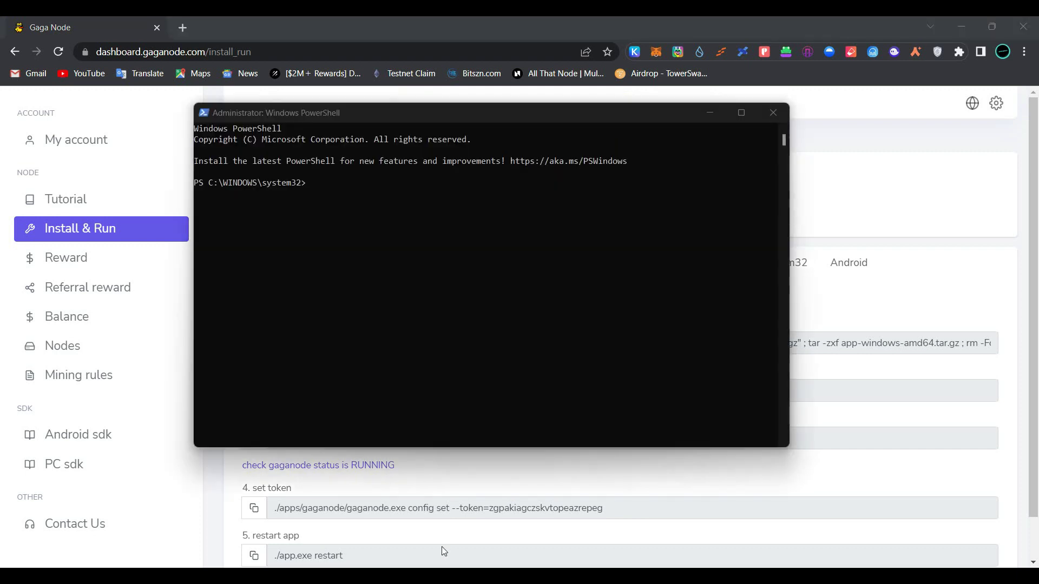
pyautogui.rightClick(332, 193)
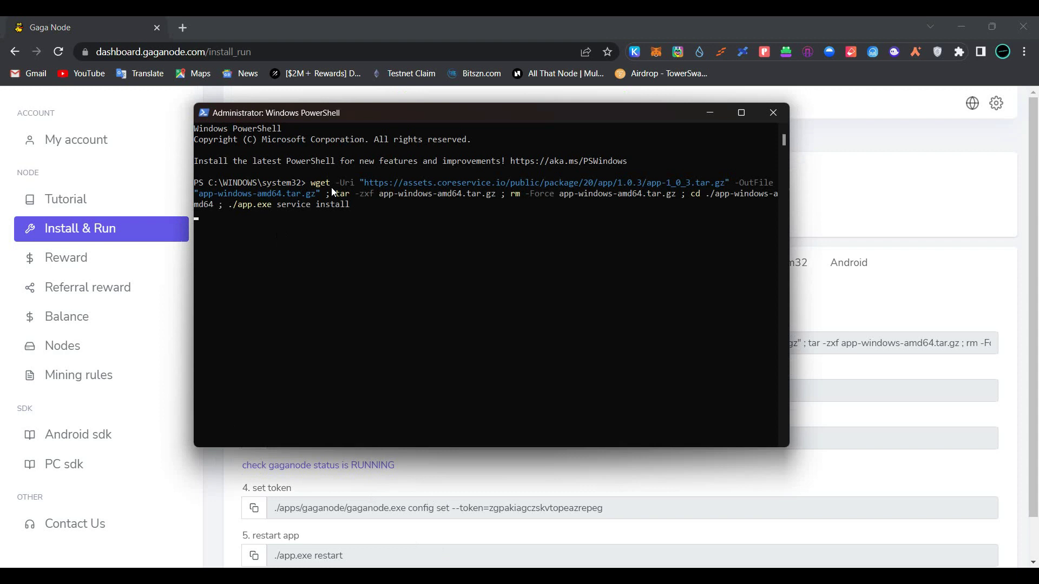
pyautogui.press('Return')
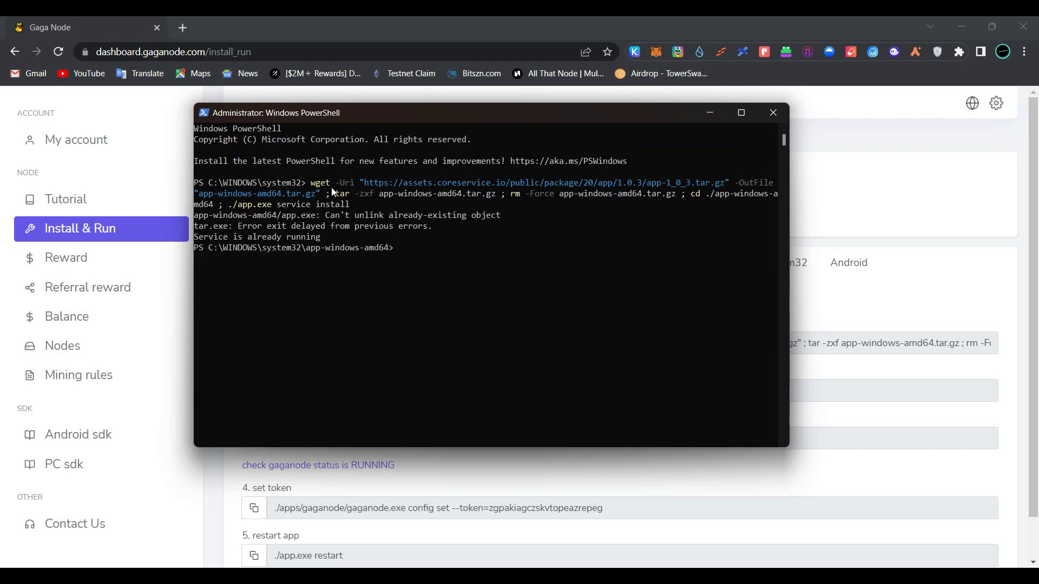
pyautogui.hotkey('alt', 'Tab')
# - Copy the step 2 start-service command into PowerShell and run it
pyautogui.click(254, 390)
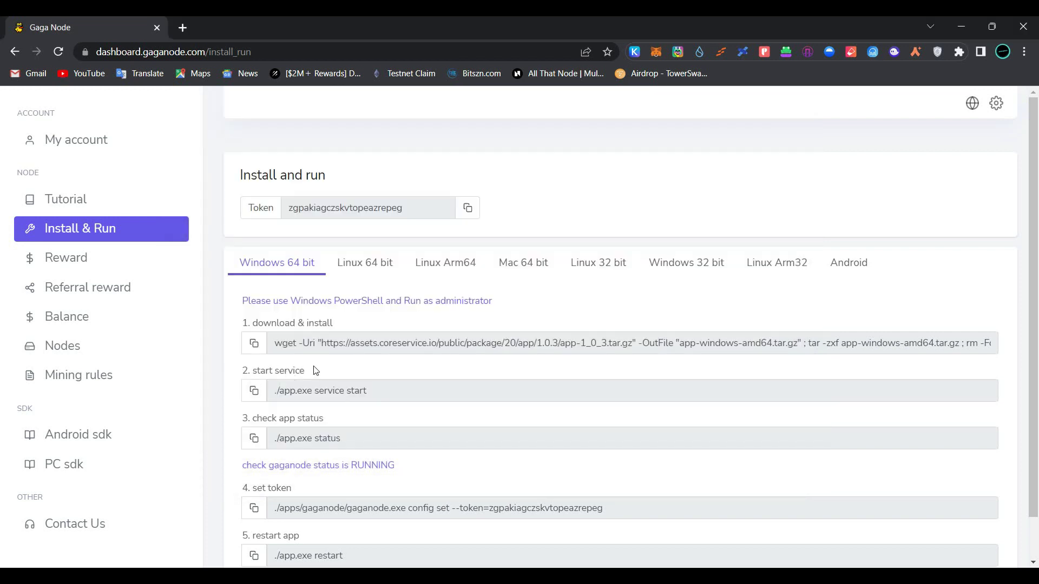
pyautogui.scroll(-1, 323, 368)
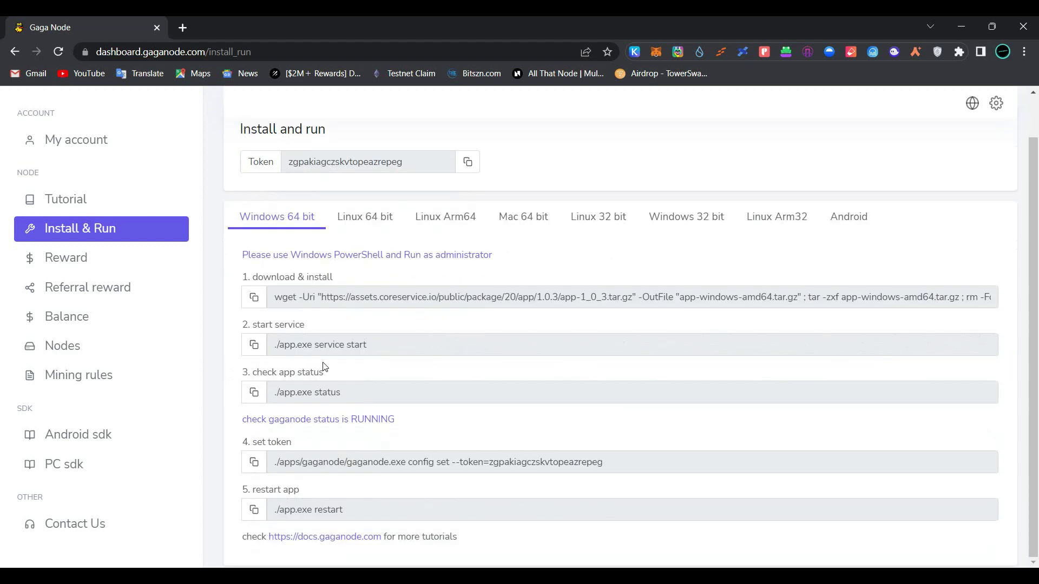
pyautogui.click(254, 345)
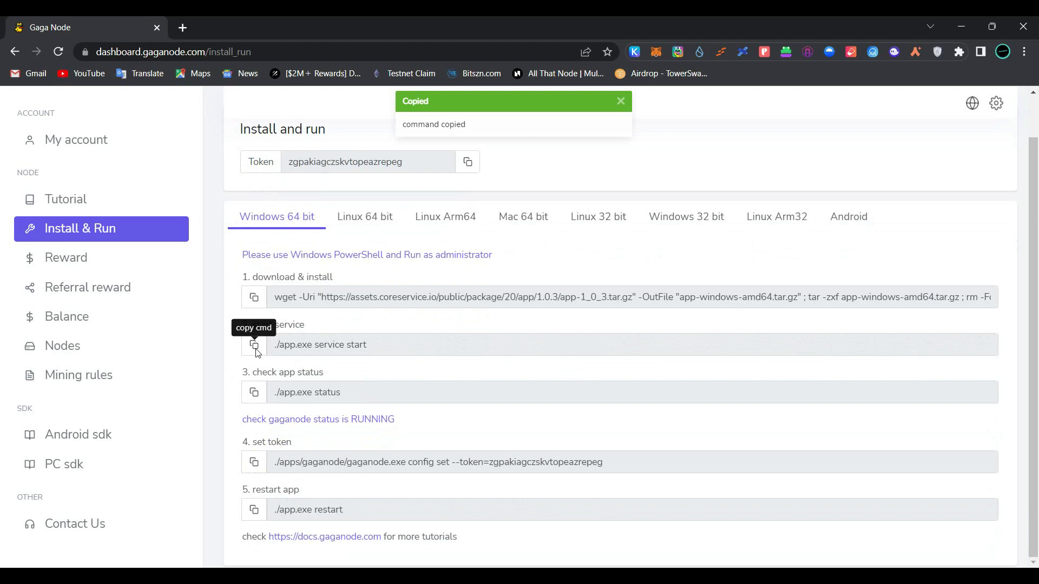
pyautogui.hotkey('alt', 'Tab')
pyautogui.hotkey('ctrl', 'v')
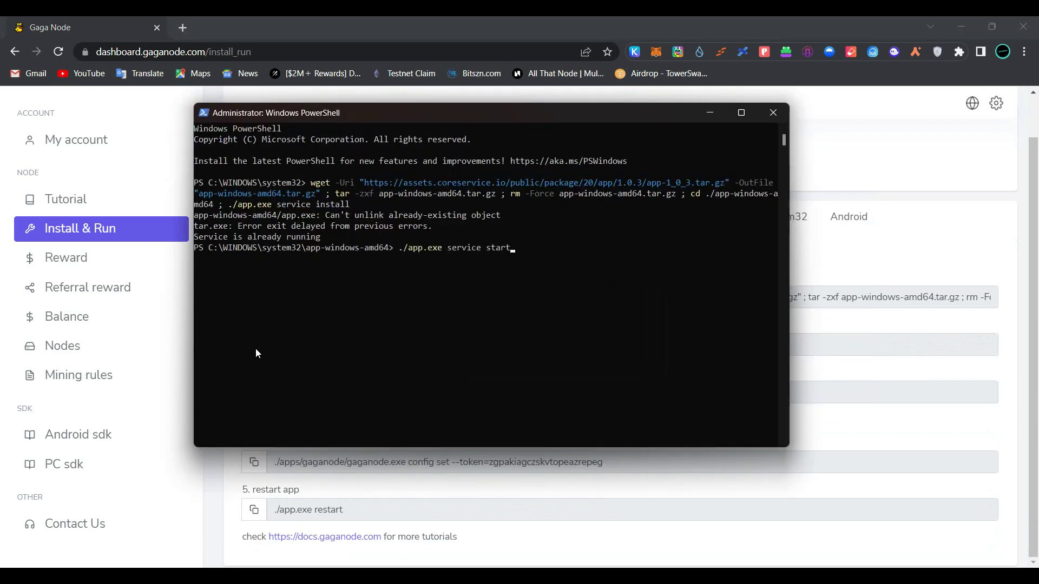
pyautogui.press('Return')
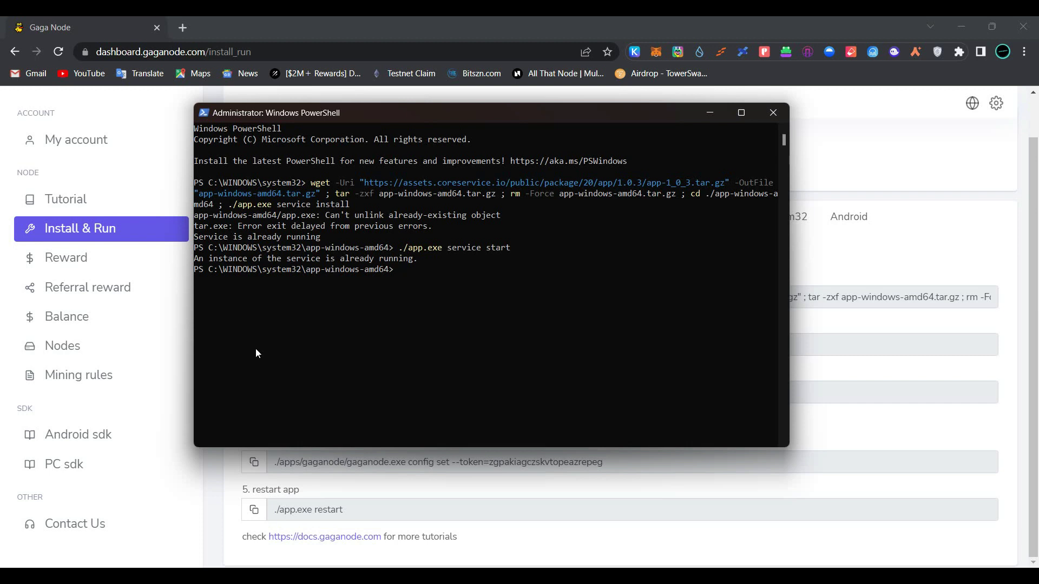
# - Run the step 3 status command, confirming GaGaNode 1.0.4 is RUNNING
pyautogui.click(238, 473)
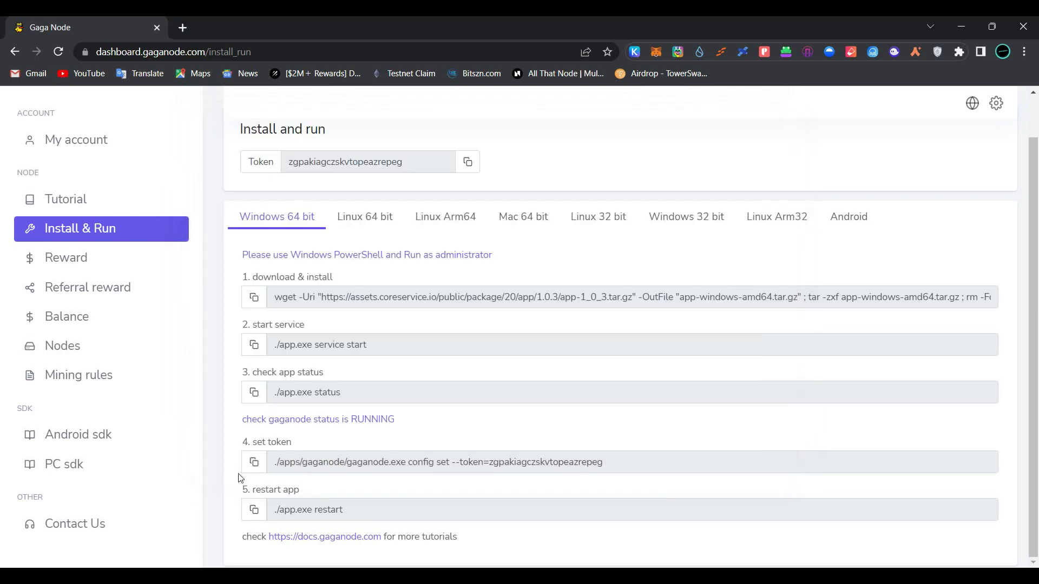
pyautogui.click(255, 392)
pyautogui.hotkey('alt', 'Tab')
pyautogui.hotkey('ctrl', 'v')
pyautogui.press('Return')
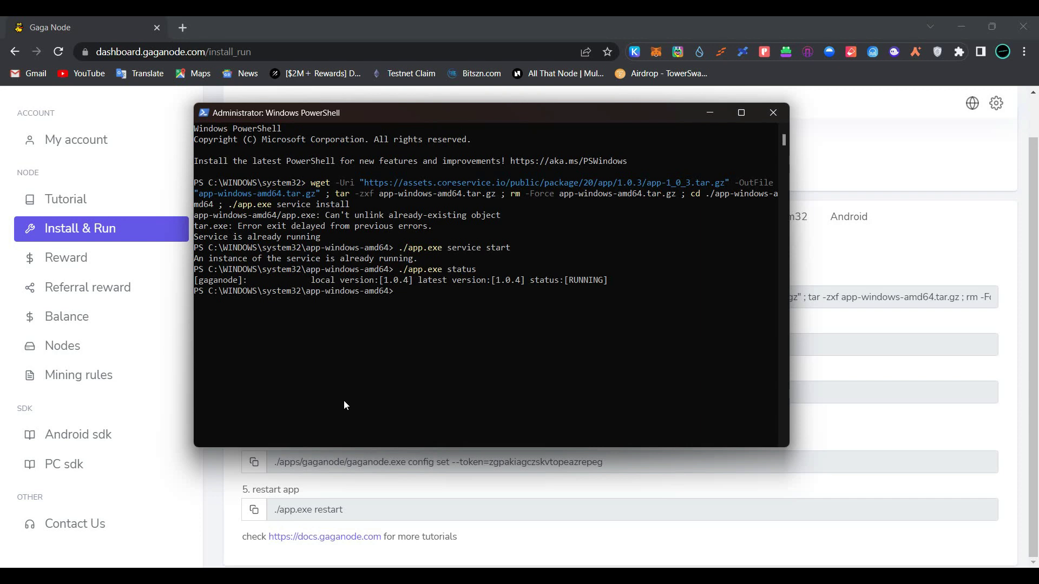
# - Run the step 4 config set command to apply the account token
pyautogui.click(254, 463)
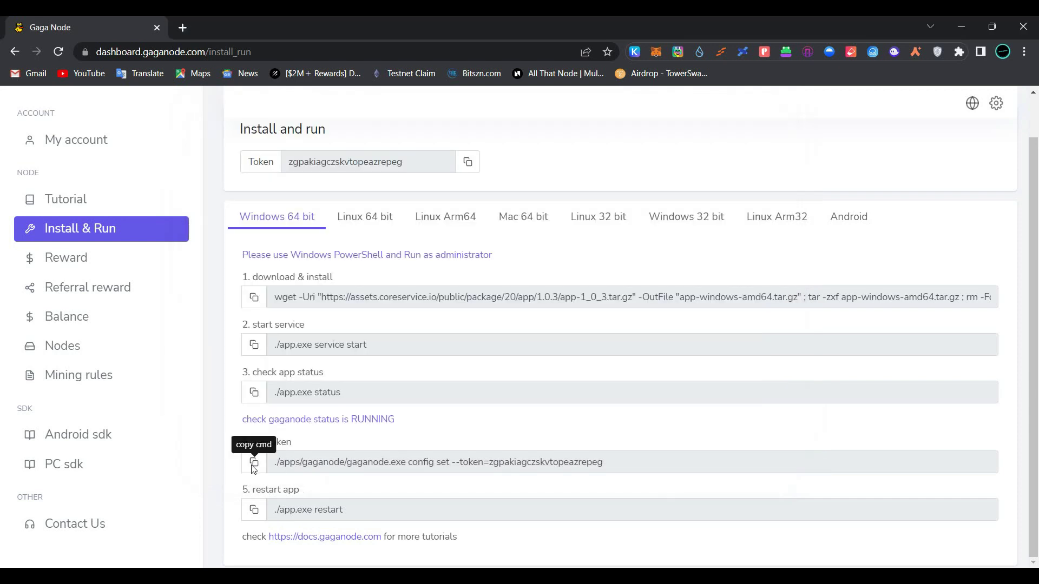
pyautogui.click(253, 464)
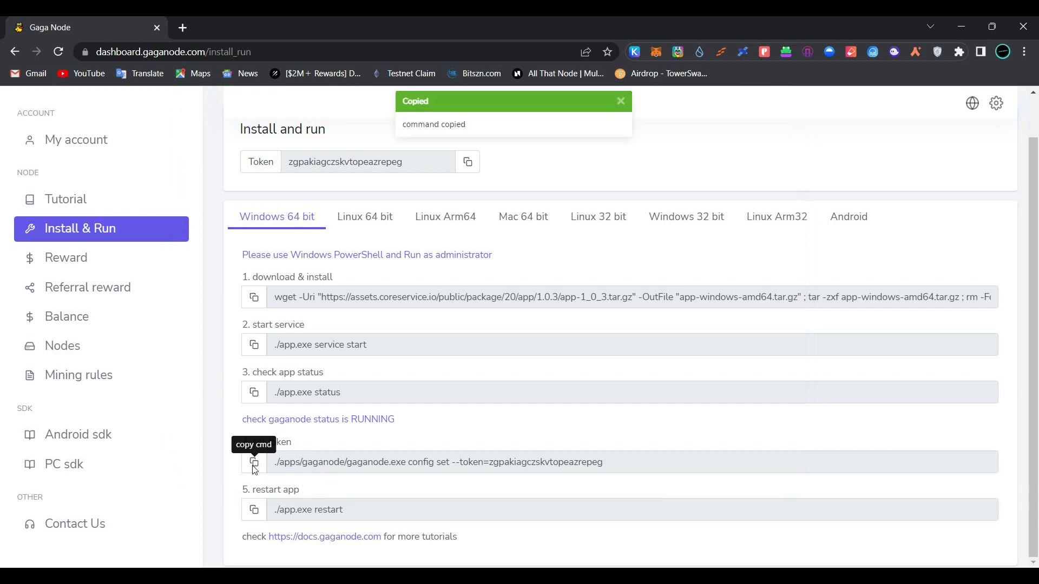
pyautogui.hotkey('alt', 'Tab')
pyautogui.hotkey('ctrl', 'v')
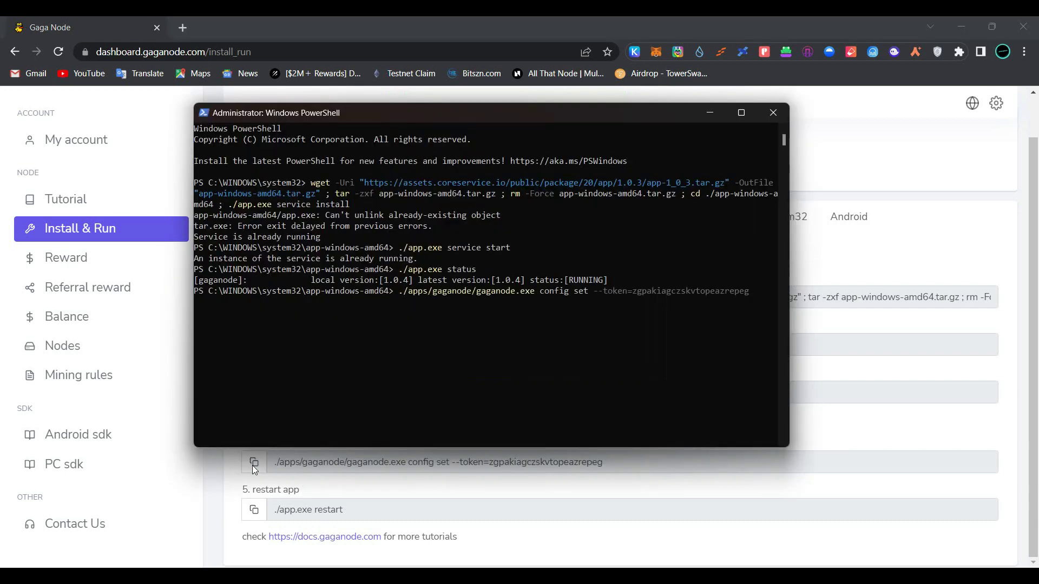
pyautogui.press('Return')
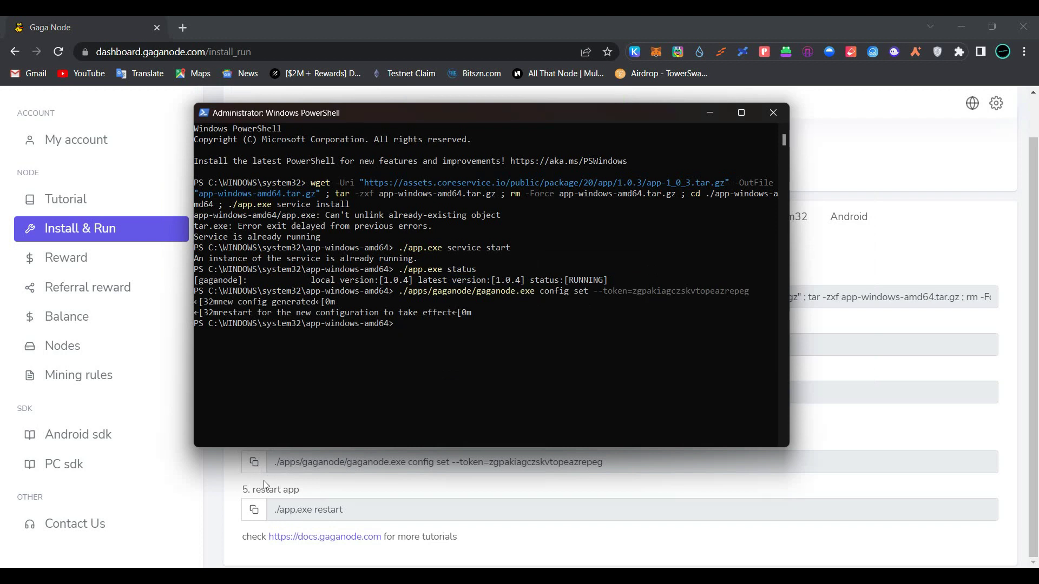
# - Run the step 5 restart command in PowerShell to restart the app
pyautogui.click(264, 480)
pyautogui.click(253, 511)
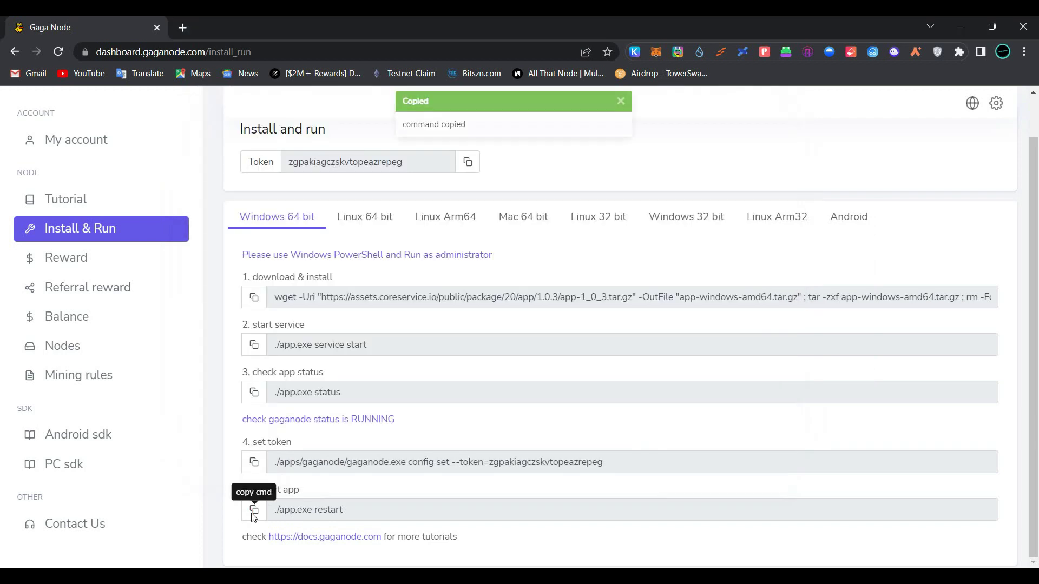
pyautogui.hotkey('alt', 'Tab')
pyautogui.hotkey('ctrl', 'v')
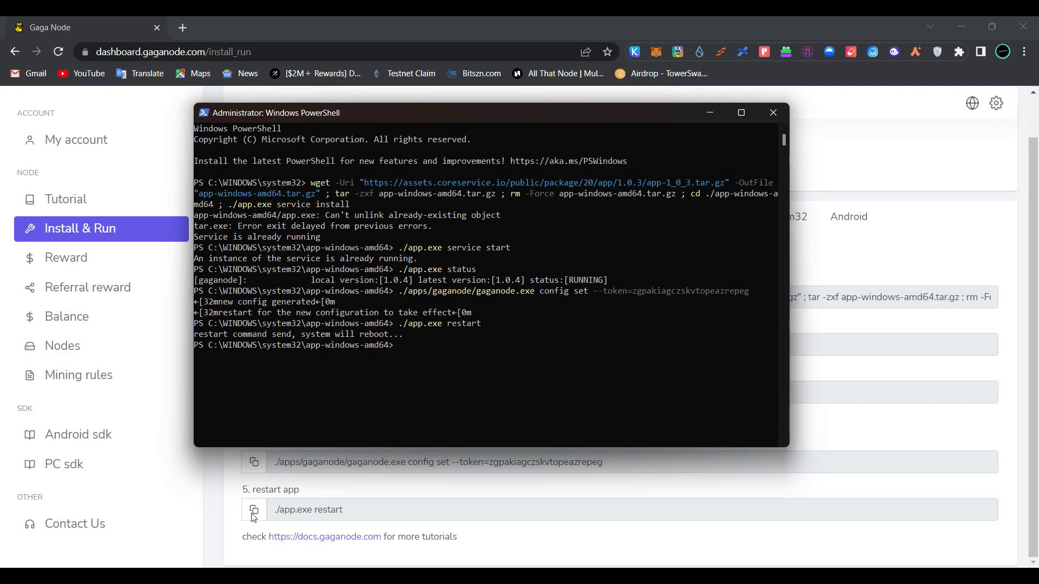
pyautogui.hotkey('alt', 'Tab')
# - Check the Nodes list shows the node ON, then browse Android sdk and Reward pages
pyautogui.click(49, 347)
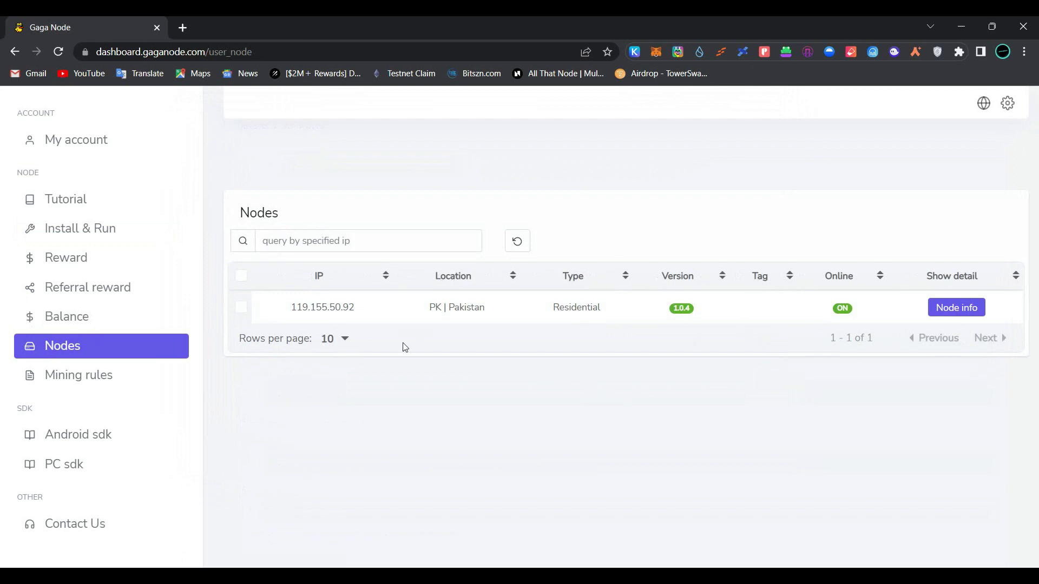
pyautogui.click(113, 378)
pyautogui.click(118, 414)
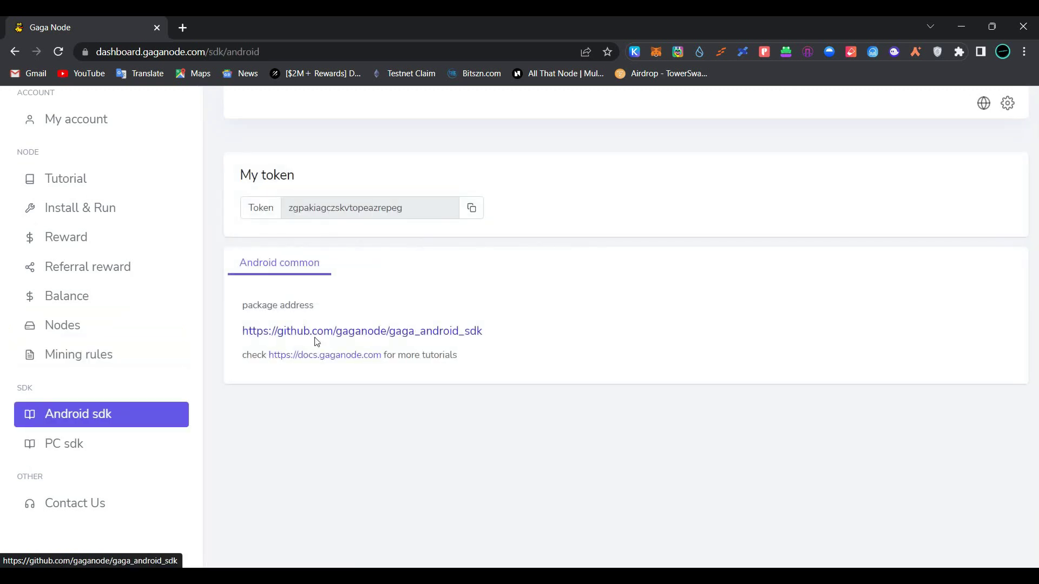
pyautogui.click(116, 239)
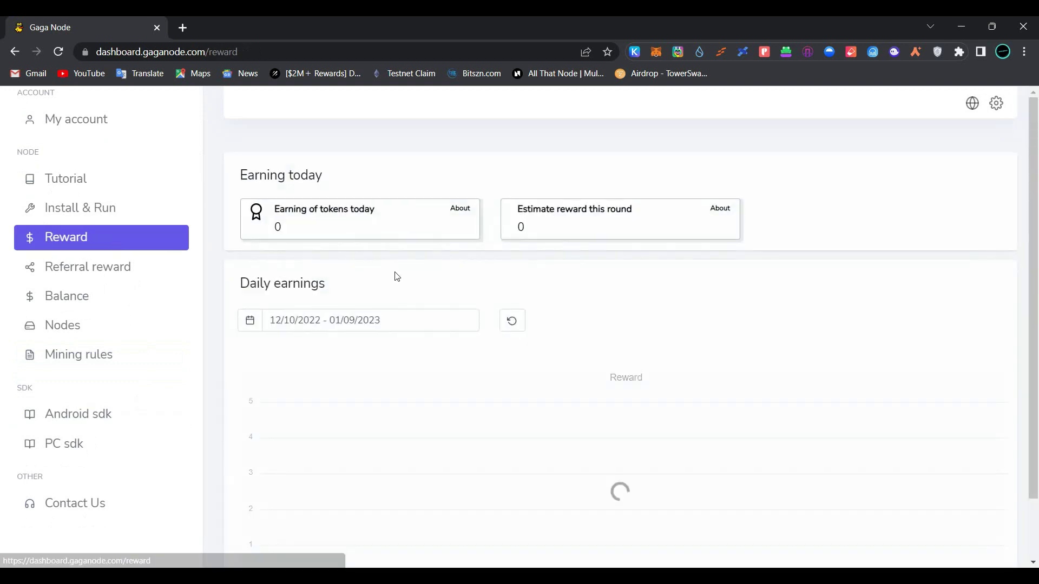